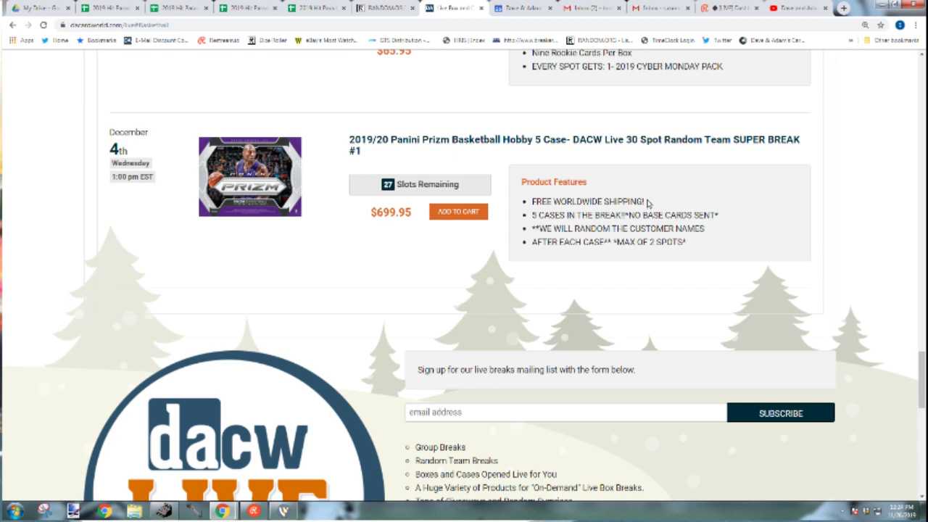
Step: Review the upcoming basketball and baseball box breaks, with their prices and remaining slots, on the live break schedule
{"action": "scroll", "coordinate": [648, 203], "scroll_direction": "up", "scroll_amount": 15}
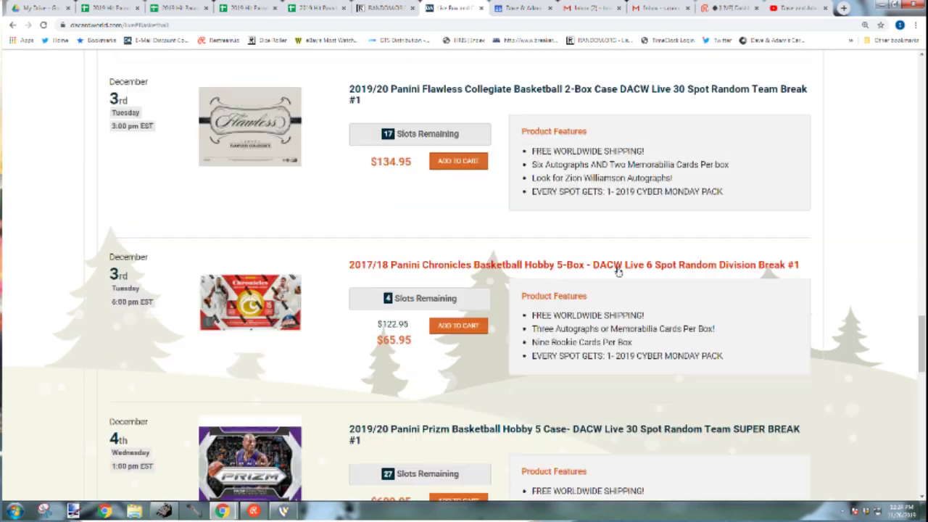
{"action": "scroll", "coordinate": [619, 272], "scroll_direction": "down", "scroll_amount": 2}
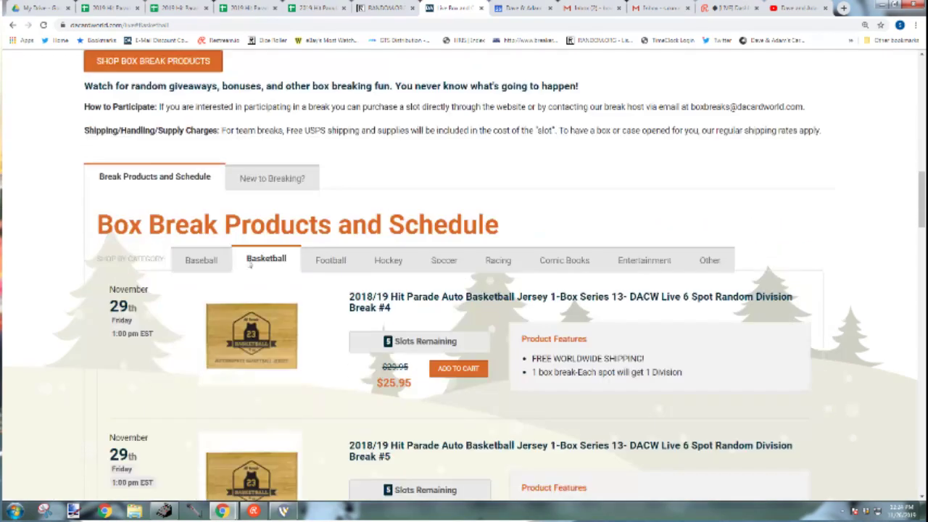
{"action": "left_click", "coordinate": [207, 259]}
{"action": "scroll", "coordinate": [515, 312], "scroll_direction": "down", "scroll_amount": 4}
{"action": "scroll", "coordinate": [514, 312], "scroll_direction": "down", "scroll_amount": 2}
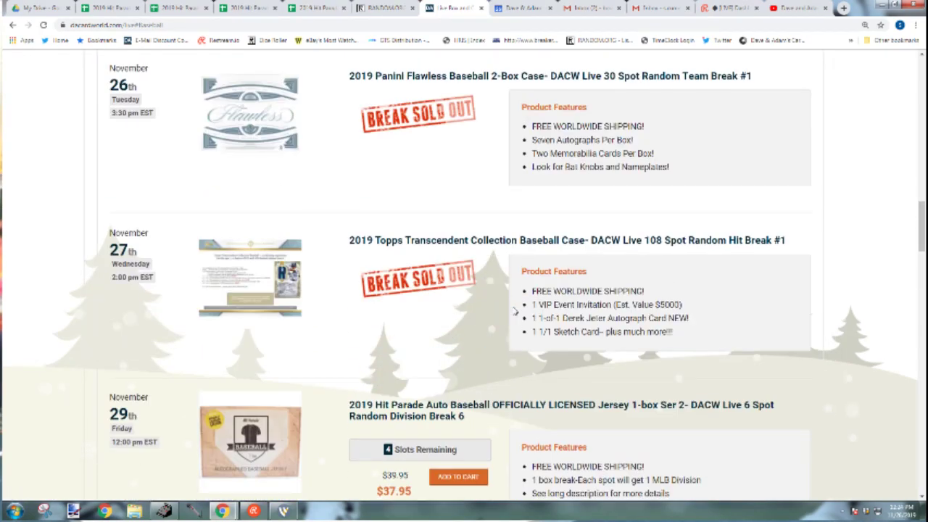
{"action": "scroll", "coordinate": [515, 310], "scroll_direction": "down", "scroll_amount": 6}
{"action": "scroll", "coordinate": [441, 231], "scroll_direction": "down", "scroll_amount": 4}
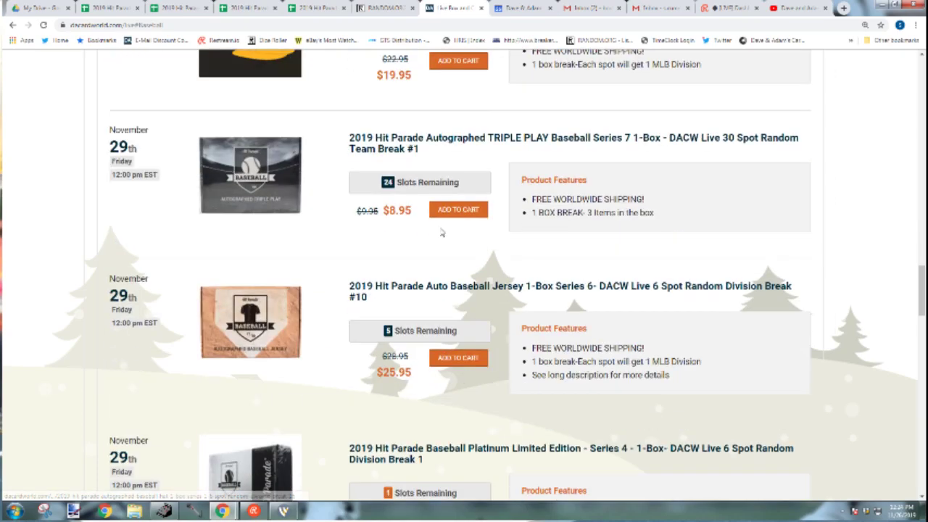
{"action": "scroll", "coordinate": [441, 233], "scroll_direction": "down", "scroll_amount": 10}
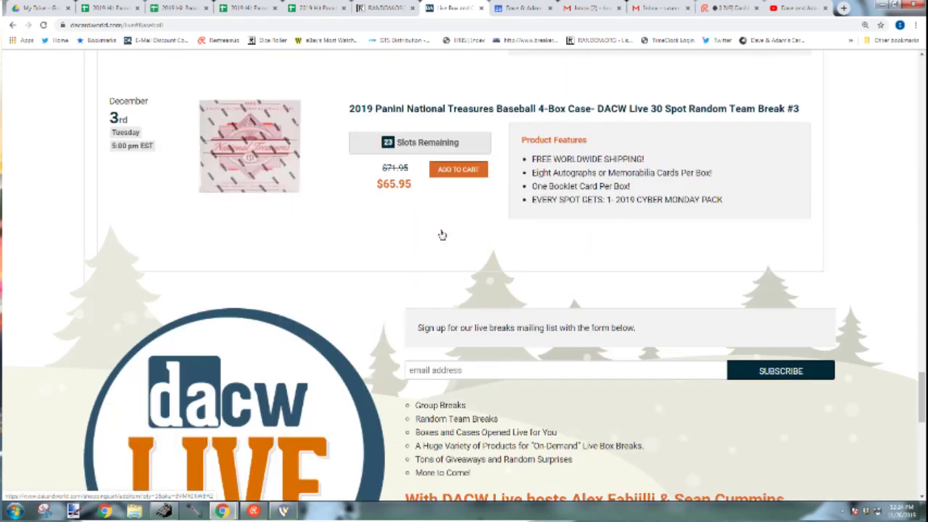
{"action": "scroll", "coordinate": [442, 234], "scroll_direction": "up", "scroll_amount": 10}
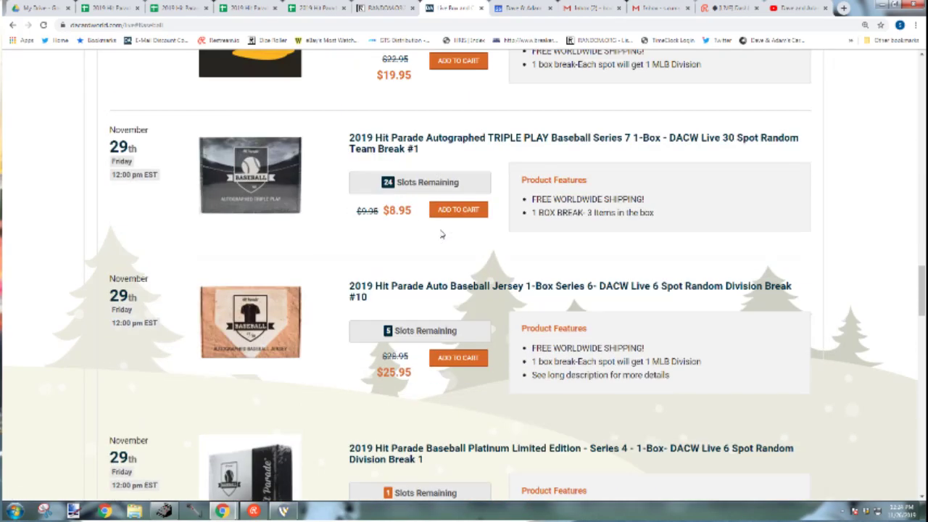
{"action": "scroll", "coordinate": [442, 239], "scroll_direction": "down", "scroll_amount": 4}
{"action": "scroll", "coordinate": [444, 245], "scroll_direction": "up", "scroll_amount": 4}
{"action": "scroll", "coordinate": [444, 245], "scroll_direction": "up", "scroll_amount": 5}
{"action": "scroll", "coordinate": [444, 245], "scroll_direction": "up", "scroll_amount": 5}
{"action": "scroll", "coordinate": [444, 245], "scroll_direction": "down", "scroll_amount": 9}
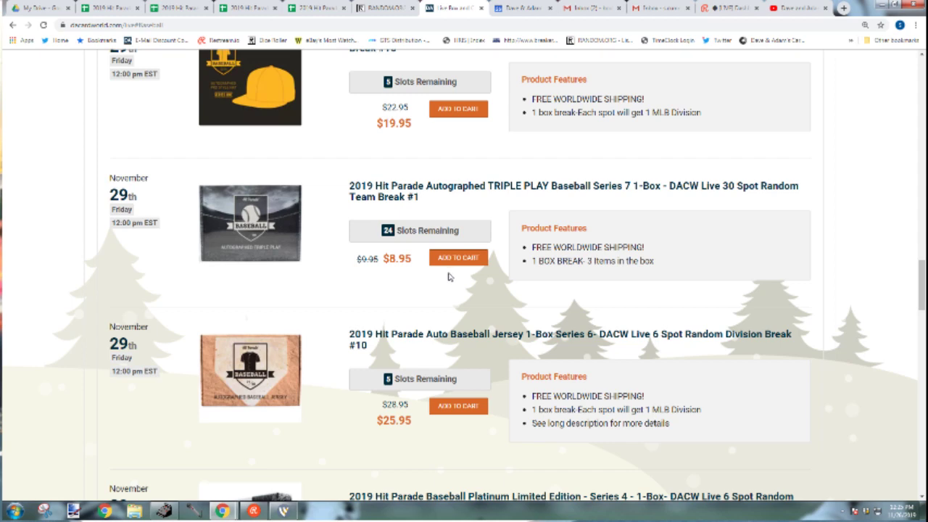
{"action": "scroll", "coordinate": [448, 278], "scroll_direction": "up", "scroll_amount": 3}
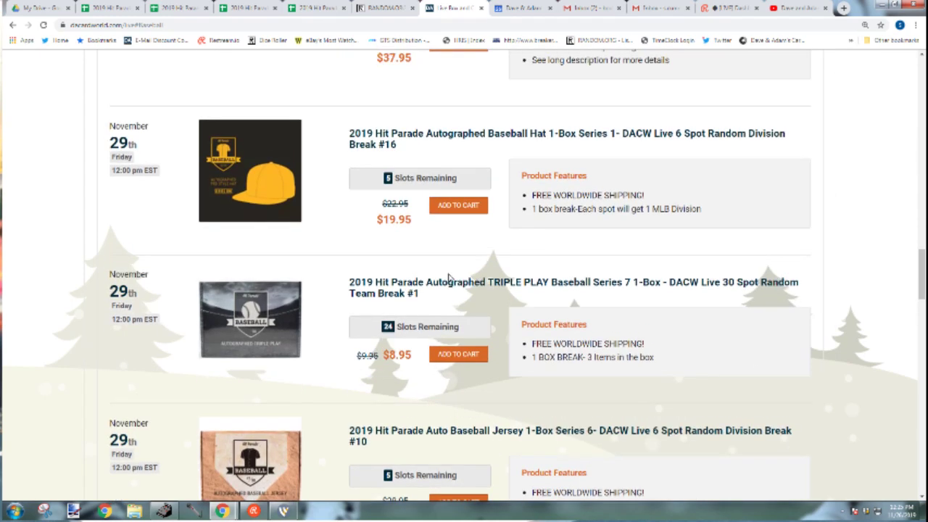
{"action": "scroll", "coordinate": [449, 278], "scroll_direction": "down", "scroll_amount": 2}
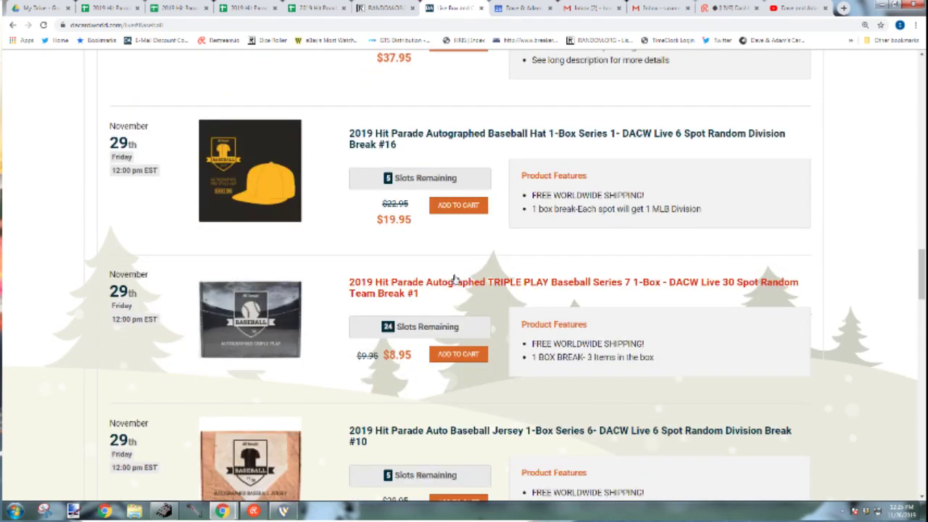
{"action": "scroll", "coordinate": [523, 355], "scroll_direction": "up", "scroll_amount": 15}
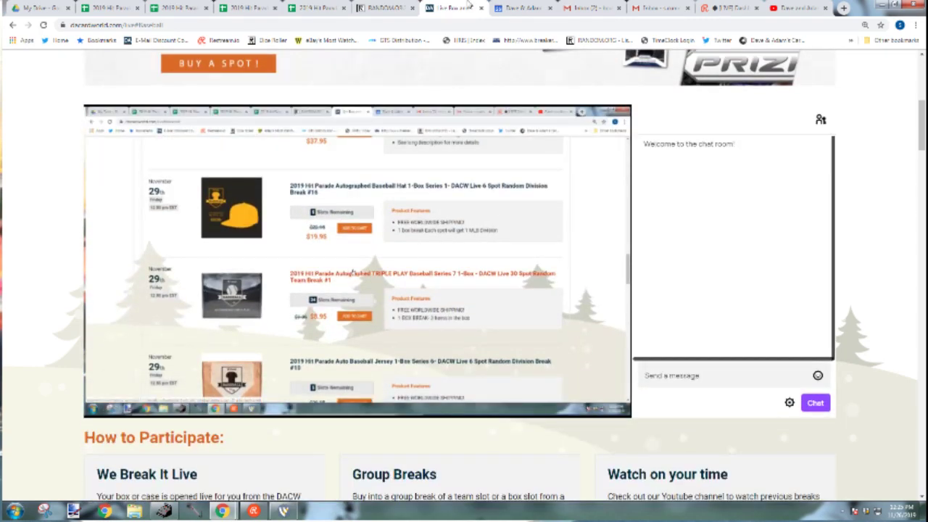
Step: Copy the eight division names in A1:A8 of the 2019 Hit Parade Football Mini Helmet Series 5 break spreadsheet
{"action": "left_click", "coordinate": [313, 9]}
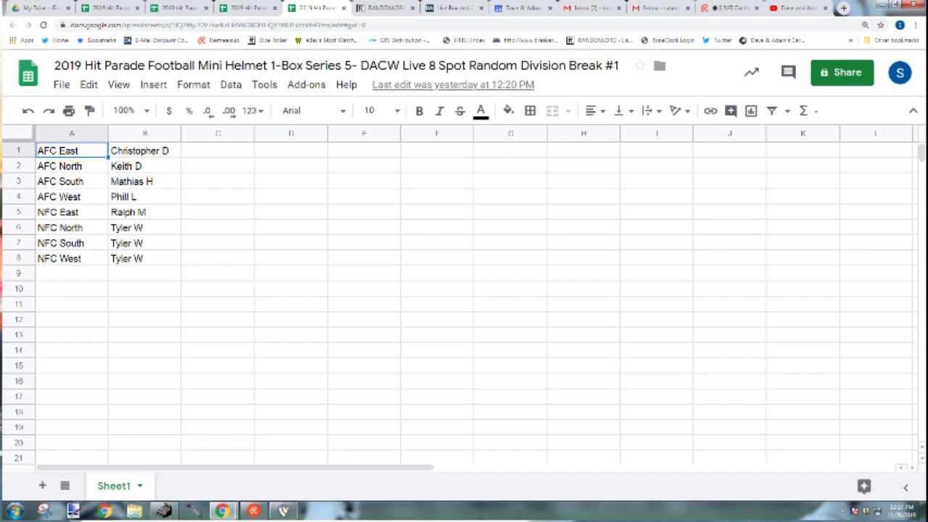
{"action": "left_click", "coordinate": [78, 262]}
{"action": "left_click", "coordinate": [80, 151], "text": "shift"}
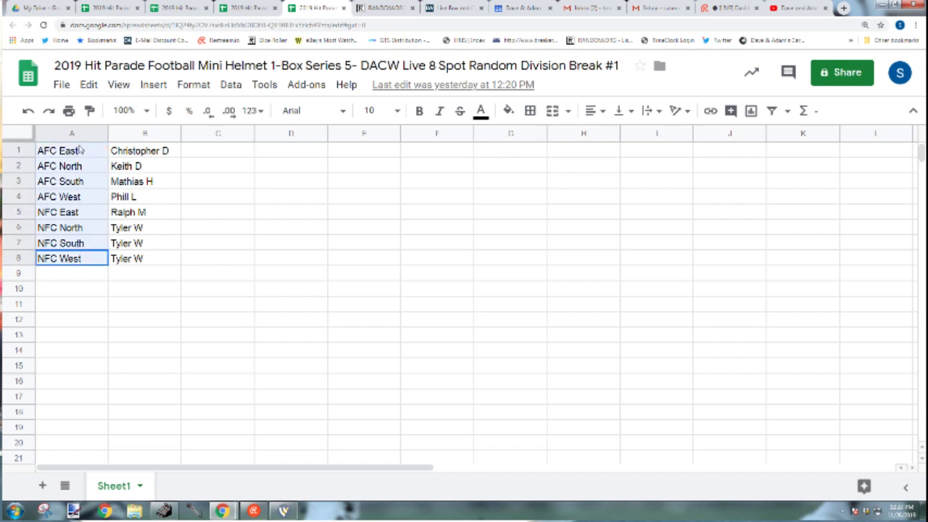
{"action": "key", "text": "ctrl+c"}
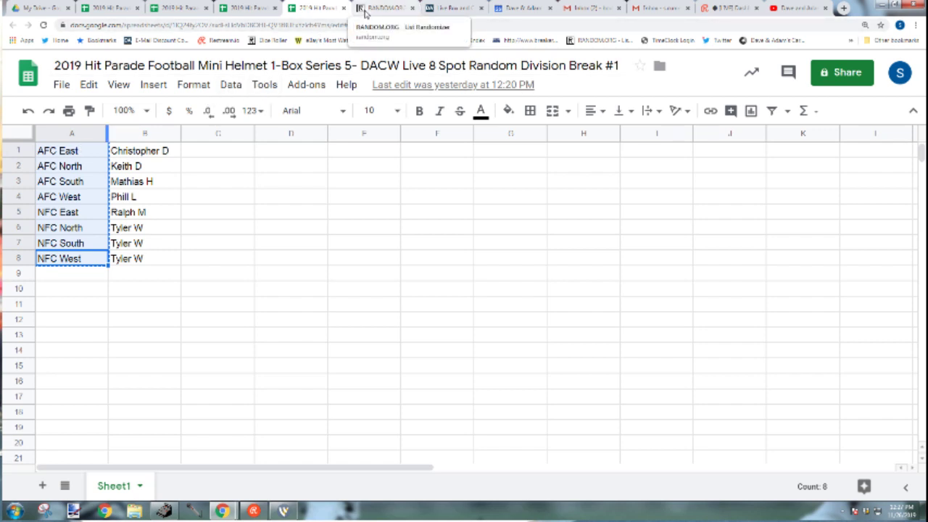
Step: Switch to RANDOM.ORG and roll two virtual dice in the Dice Roller
{"action": "left_click", "coordinate": [365, 12]}
{"action": "mouse_move", "coordinate": [209, 77]}
{"action": "left_click", "coordinate": [212, 145]}
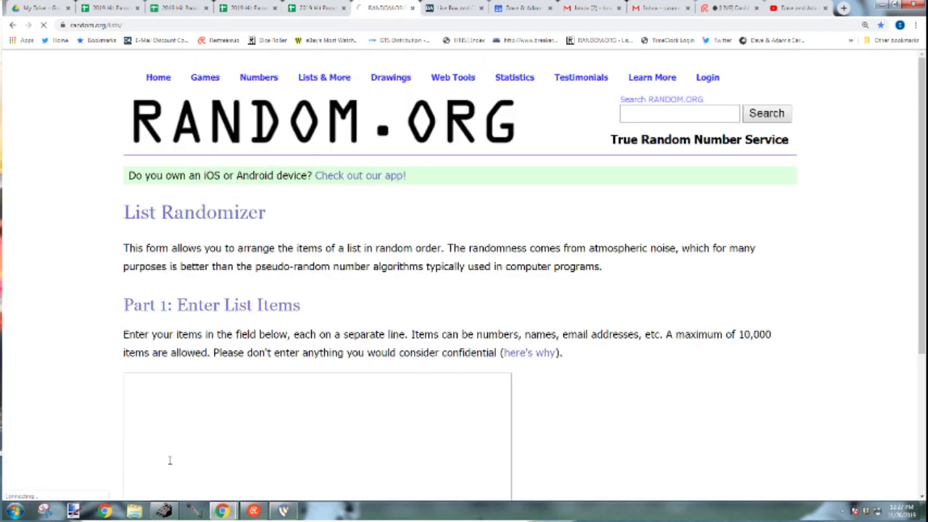
{"action": "left_click", "coordinate": [315, 7]}
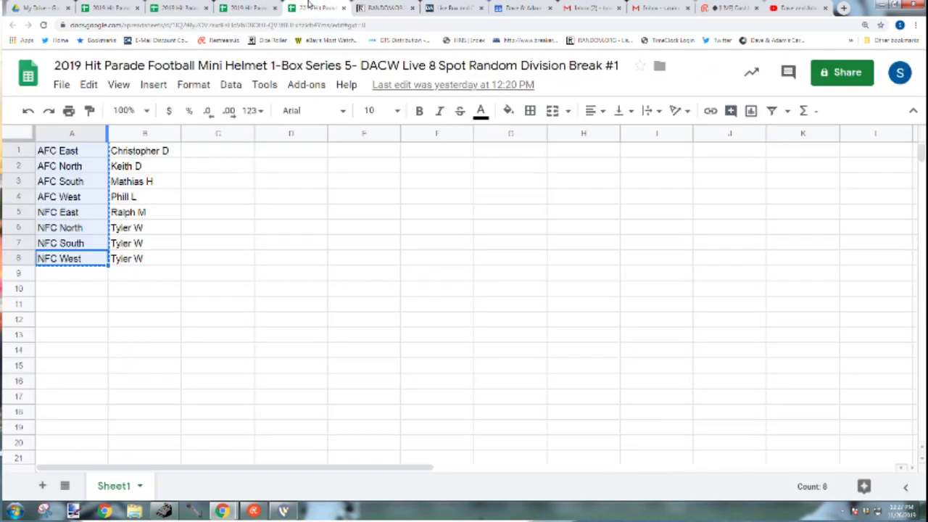
{"action": "left_click", "coordinate": [384, 8]}
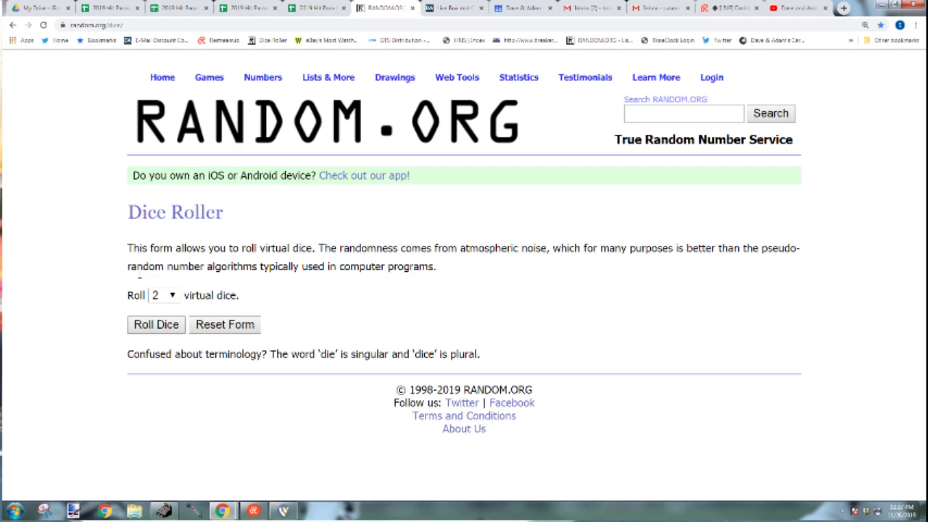
{"action": "left_click", "coordinate": [164, 326]}
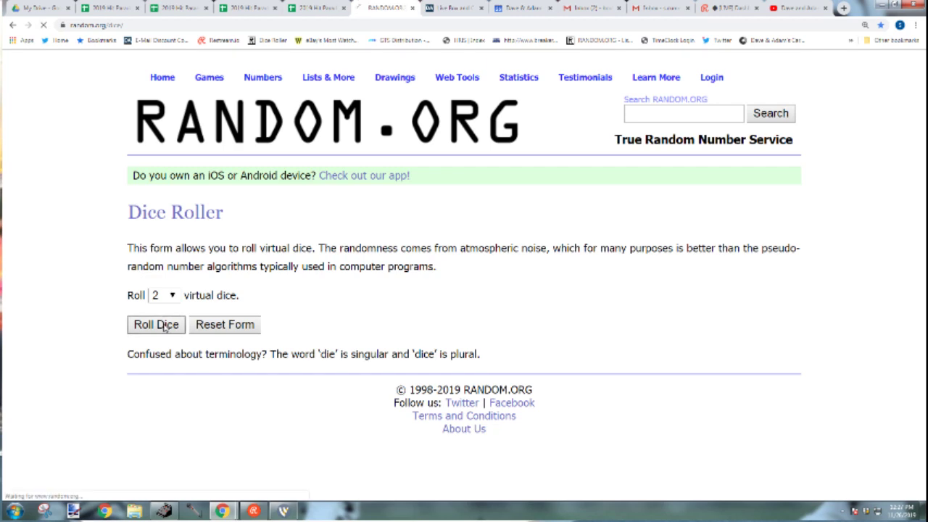
Step: Paste the copied divisions into the RANDOM.ORG List Randomizer and randomize the list six times
{"action": "left_click", "coordinate": [325, 100]}
{"action": "left_click", "coordinate": [213, 429]}
{"action": "key", "text": "ctrl+v"}
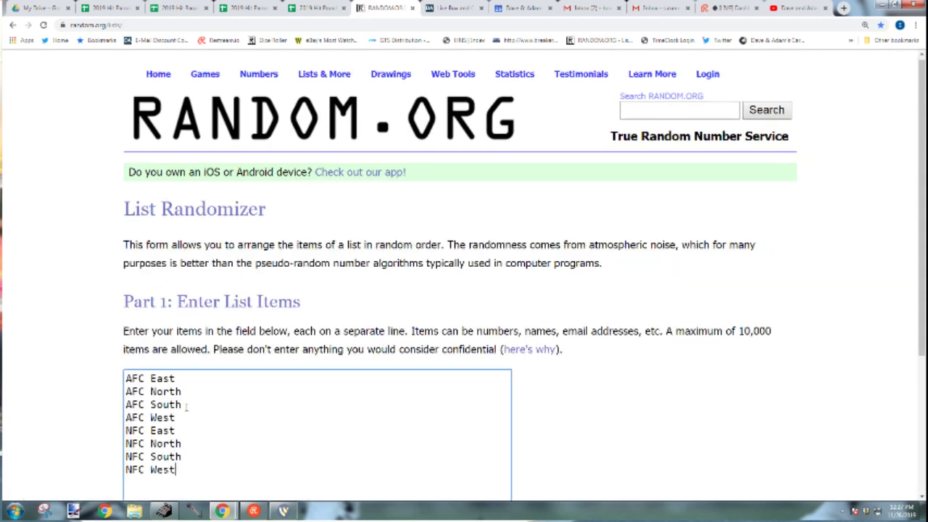
{"action": "scroll", "coordinate": [161, 404], "scroll_direction": "down", "scroll_amount": 3}
{"action": "left_click", "coordinate": [157, 403]}
{"action": "scroll", "coordinate": [143, 414], "scroll_direction": "down", "scroll_amount": 1}
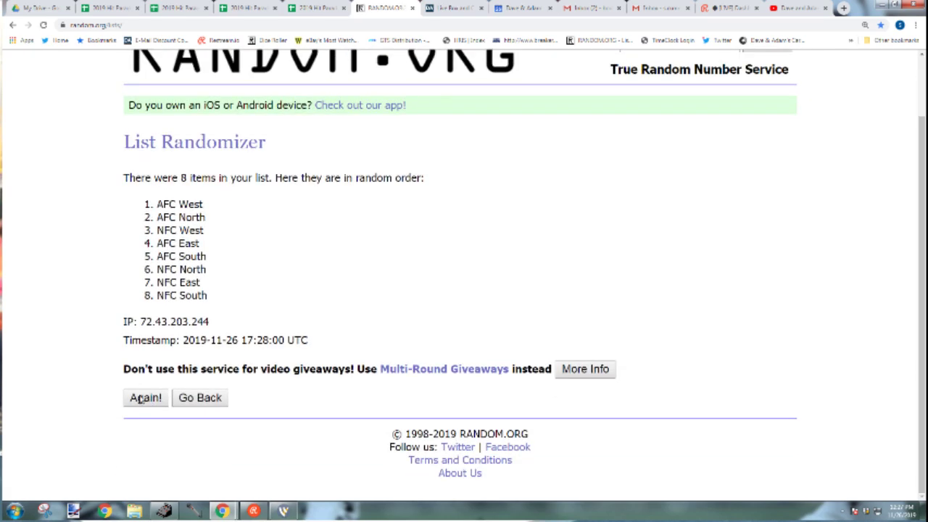
{"action": "left_click", "coordinate": [144, 496]}
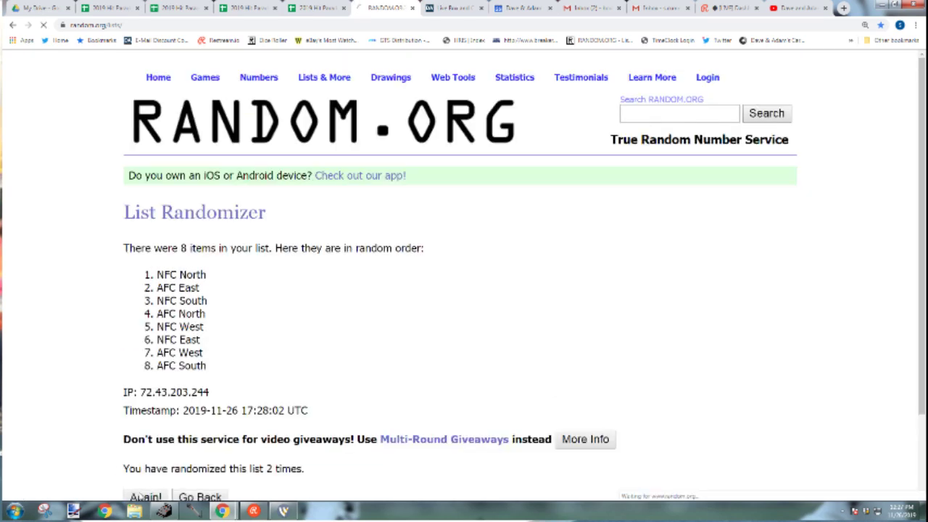
{"action": "left_click", "coordinate": [143, 496]}
{"action": "left_click", "coordinate": [143, 496]}
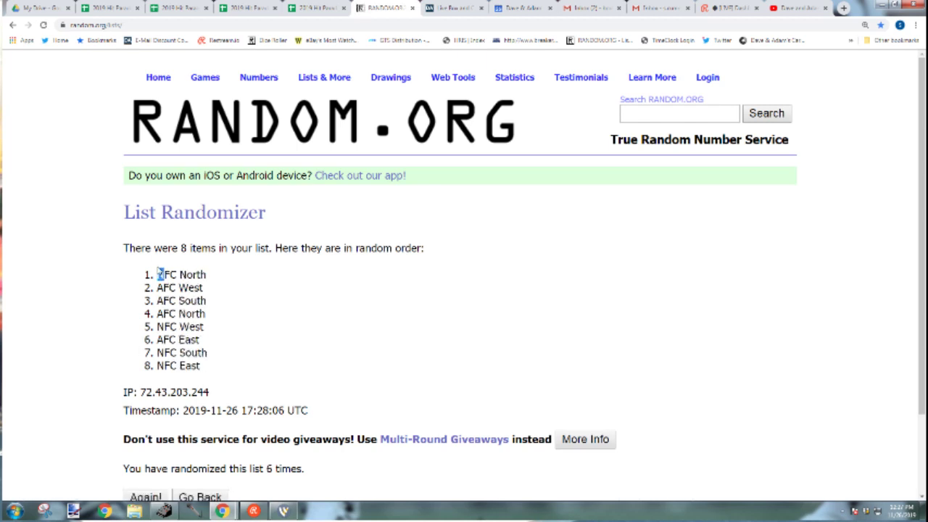
Step: Copy the randomized division list and paste it into the break spreadsheet starting at cell D1
{"action": "left_click_drag", "start_coordinate": [157, 274], "coordinate": [226, 378]}
{"action": "left_click", "coordinate": [239, 322]}
{"action": "left_click_drag", "start_coordinate": [151, 266], "coordinate": [216, 369]}
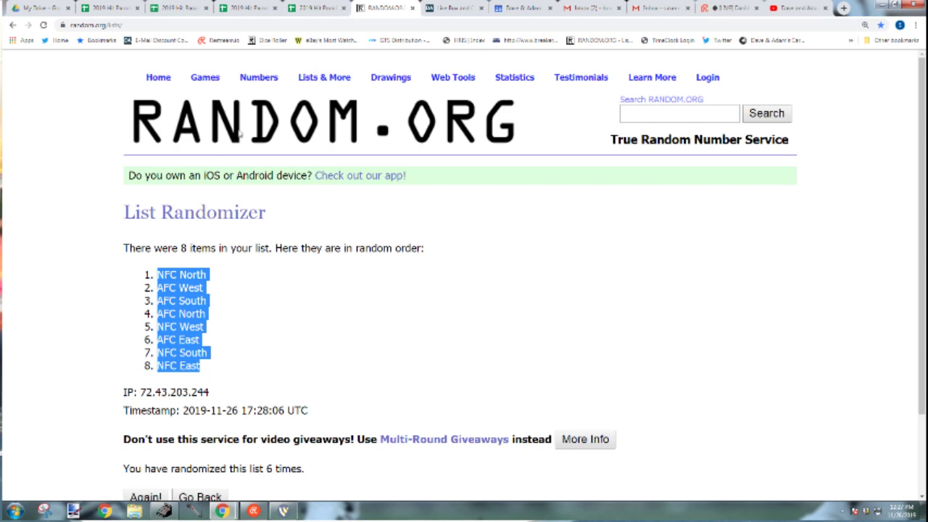
{"action": "left_click", "coordinate": [312, 8]}
{"action": "left_click", "coordinate": [288, 150]}
{"action": "key", "text": "ctrl+v"}
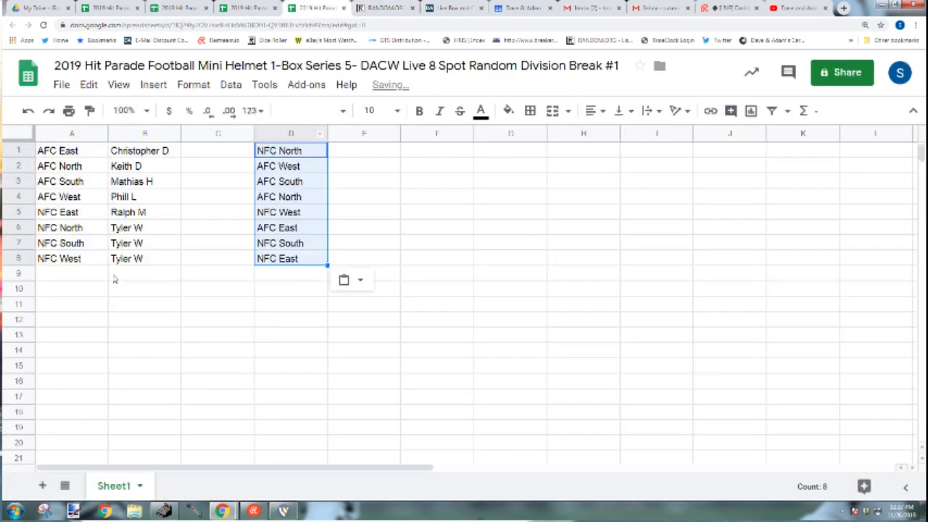
Step: Copy the eight participant names in B1:B8 of the break spreadsheet
{"action": "left_click", "coordinate": [139, 258]}
{"action": "left_click", "coordinate": [150, 151], "text": "shift"}
{"action": "key", "text": "ctrl+c"}
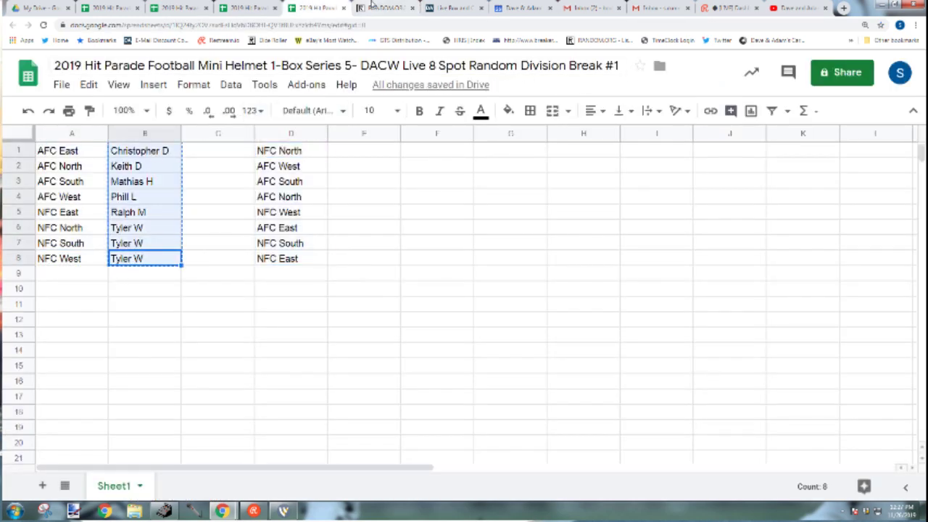
Step: Return to RANDOM.ORG and roll two virtual dice for the participant list
{"action": "left_click", "coordinate": [378, 7]}
{"action": "mouse_move", "coordinate": [210, 78]}
{"action": "left_click", "coordinate": [213, 146]}
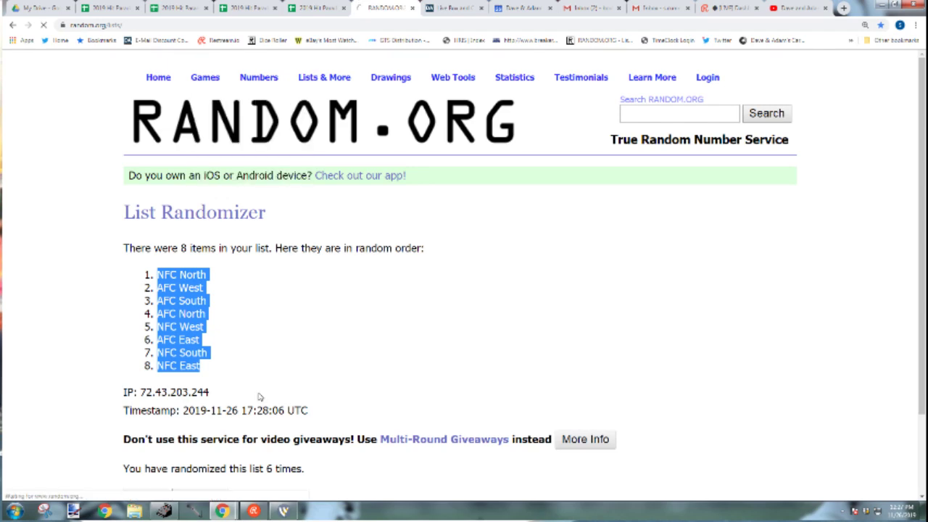
{"action": "left_click", "coordinate": [156, 326]}
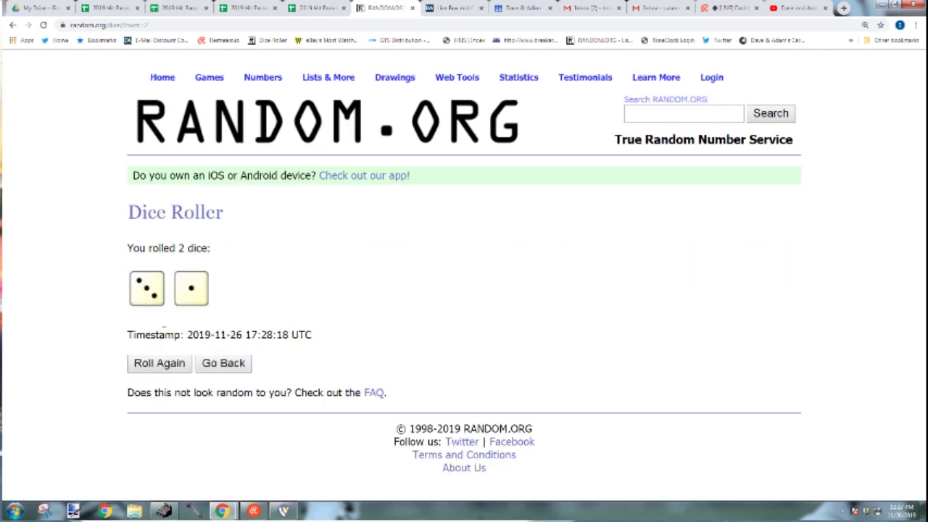
Step: Paste the copied participant names into the List Randomizer and randomize the list four times
{"action": "mouse_move", "coordinate": [319, 76]}
{"action": "left_click", "coordinate": [319, 93]}
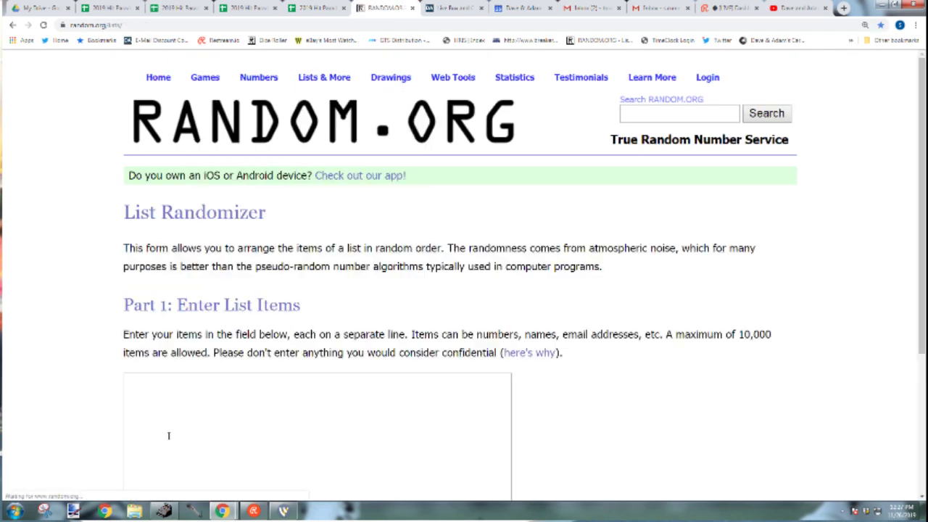
{"action": "left_click", "coordinate": [168, 435]}
{"action": "key", "text": "ctrl+v"}
{"action": "scroll", "coordinate": [160, 421], "scroll_direction": "down", "scroll_amount": 3}
{"action": "left_click", "coordinate": [137, 400]}
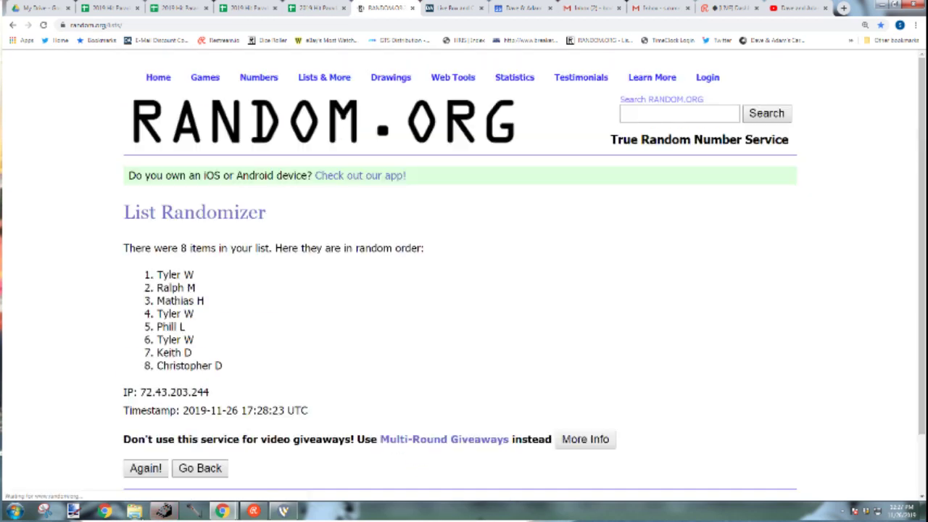
{"action": "left_click", "coordinate": [145, 469]}
{"action": "left_click", "coordinate": [145, 497]}
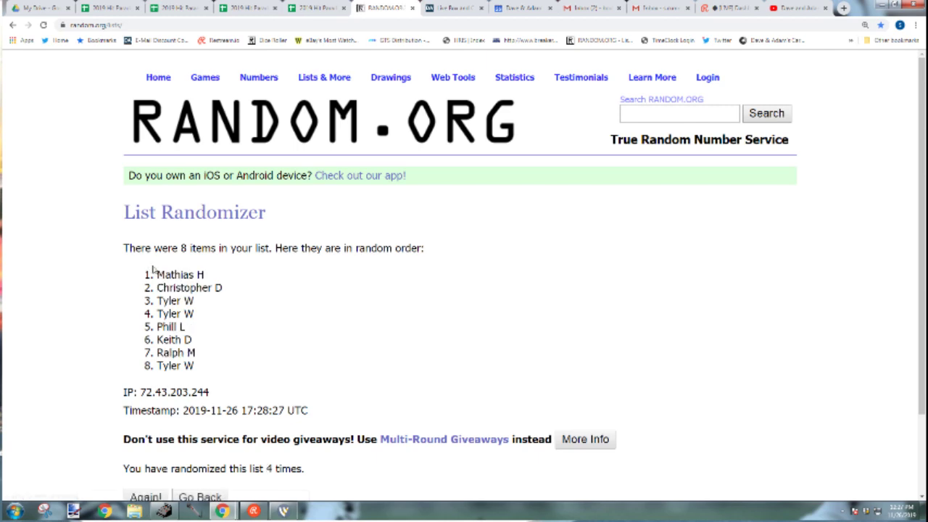
Step: Copy the randomized participant names and paste them into the break spreadsheet starting at cell E1, beside the randomized divisions
{"action": "left_click_drag", "start_coordinate": [154, 273], "coordinate": [209, 368]}
{"action": "left_click", "coordinate": [317, 7]}
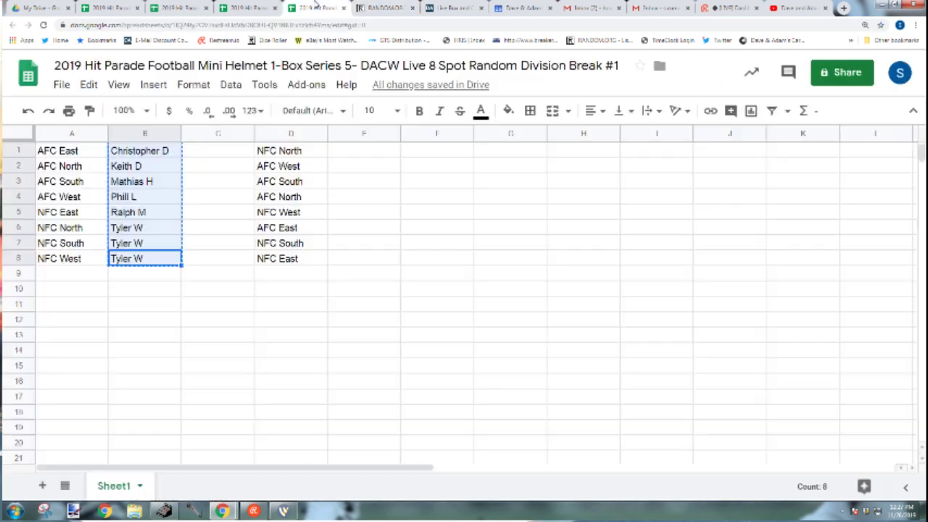
{"action": "left_click", "coordinate": [369, 154]}
{"action": "key", "text": "ctrl+v"}
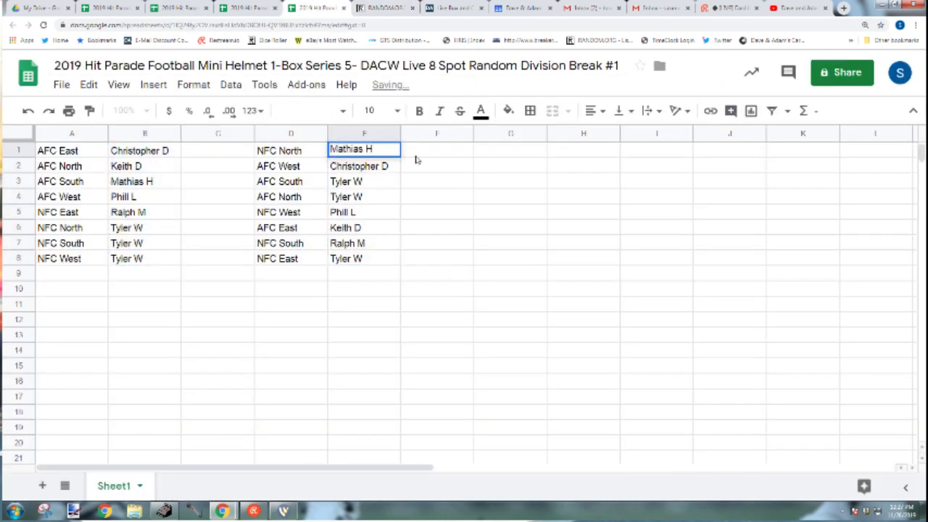
Step: Go through cells E1 to E8 one by one to read which participant is paired with each division
{"action": "left_click", "coordinate": [369, 151]}
{"action": "key", "text": "Down"}
{"action": "key", "text": "Down"}
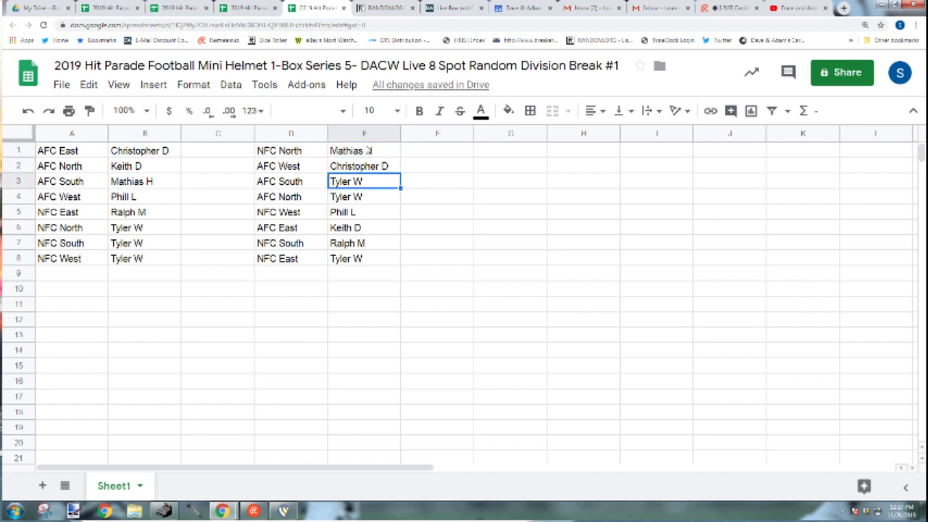
{"action": "key", "text": "Down"}
{"action": "key", "text": "Up"}
{"action": "key", "text": "Down"}
{"action": "key", "text": "Down"}
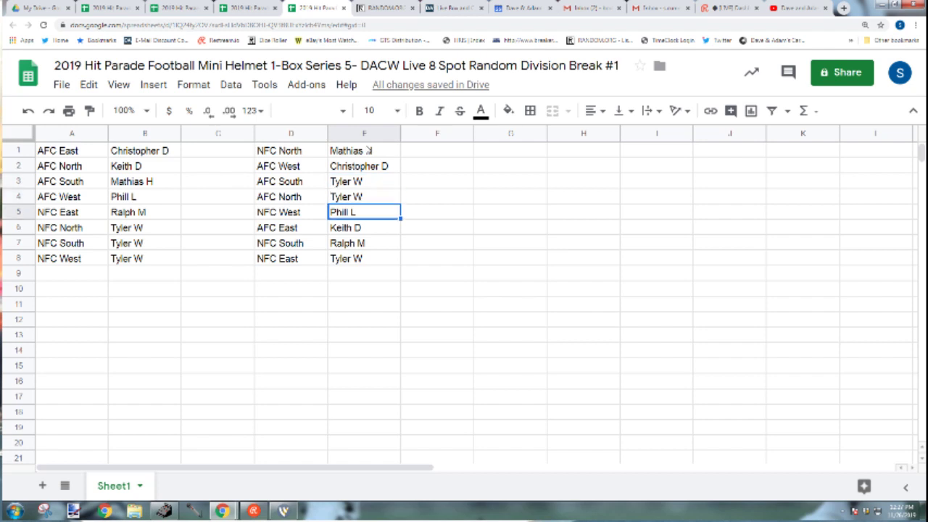
{"action": "key", "text": "Down"}
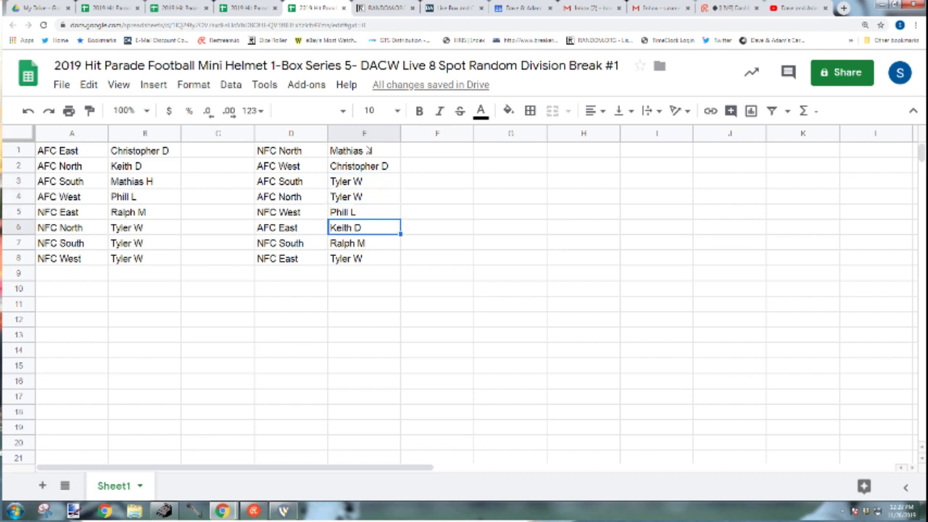
{"action": "key", "text": "Down"}
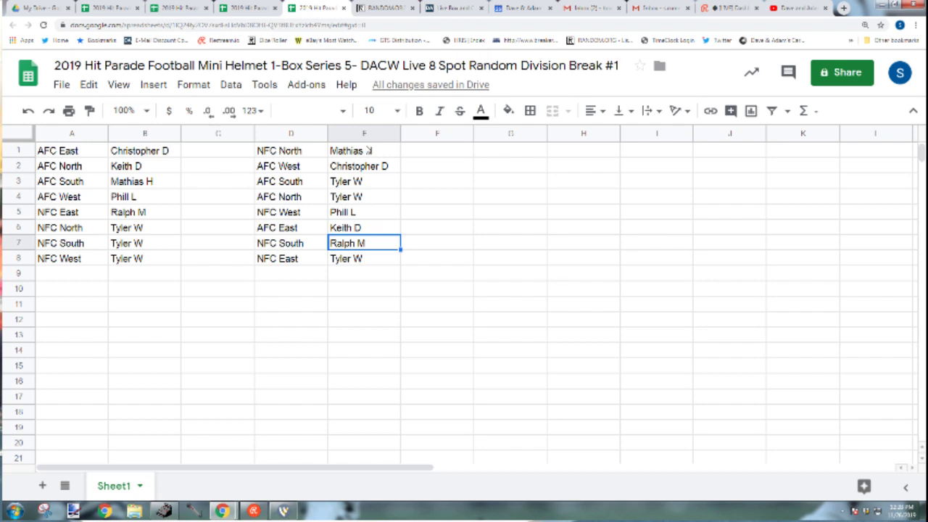
{"action": "key", "text": "Down"}
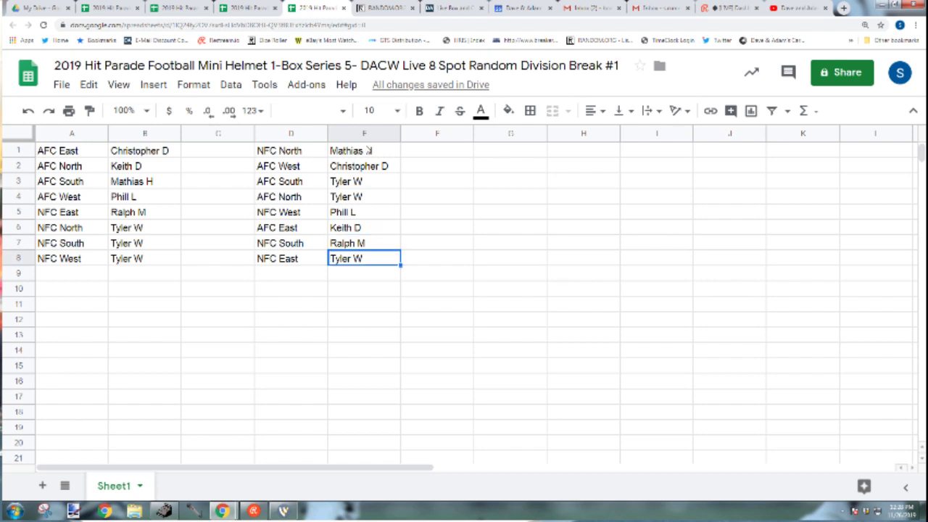